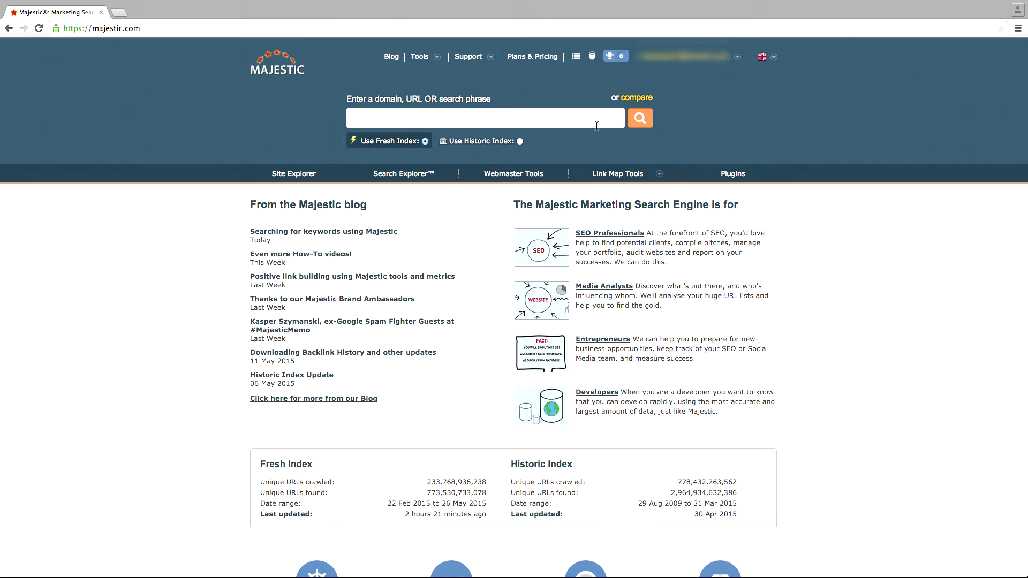
{"action": "type", "text": "majestic"}
{"action": "type", "text": ".com"}
Submit the majestic.com domain lookup to load its Site Explorer summary.
{"action": "key", "text": "Return"}
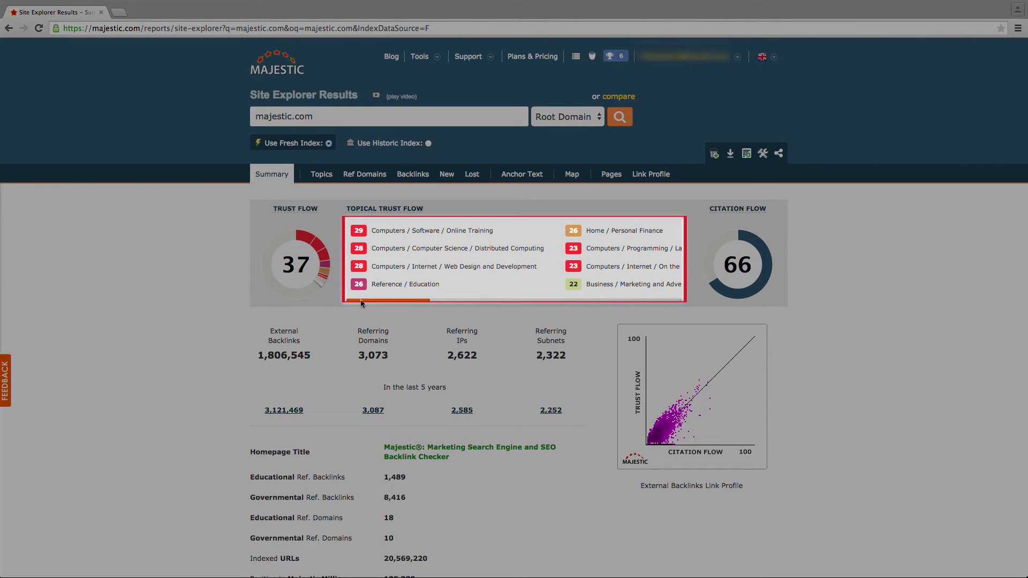
{"action": "mouse_move", "coordinate": [362, 303]}
{"action": "left_mouse_down"}
{"action": "mouse_move", "coordinate": [588, 317]}
{"action": "mouse_move", "coordinate": [355, 306]}
{"action": "left_mouse_up"}
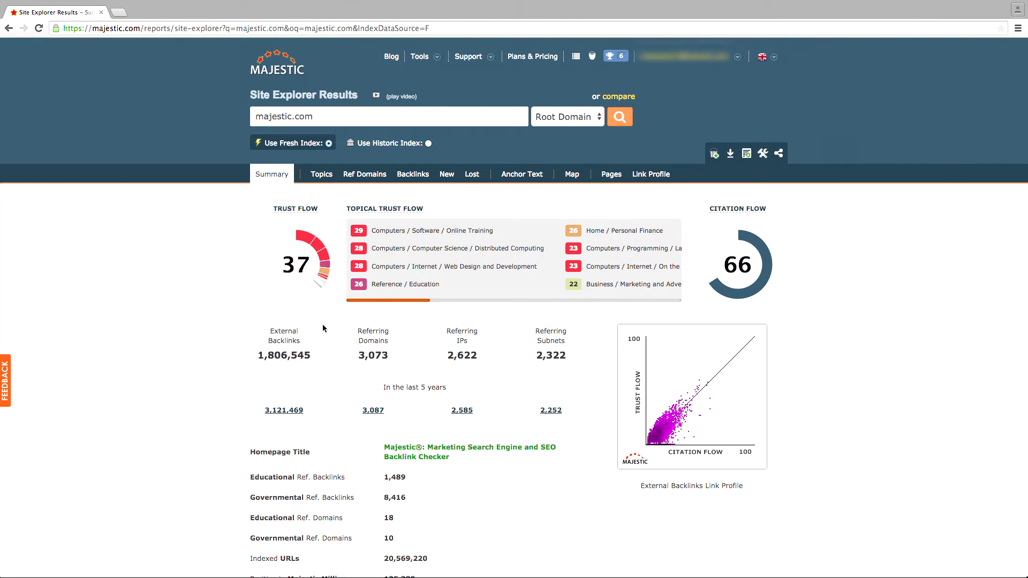
{"action": "scroll", "coordinate": [321, 324], "scroll_direction": "down", "scroll_amount": 2}
{"action": "scroll", "coordinate": [323, 324], "scroll_direction": "down", "scroll_amount": 3}
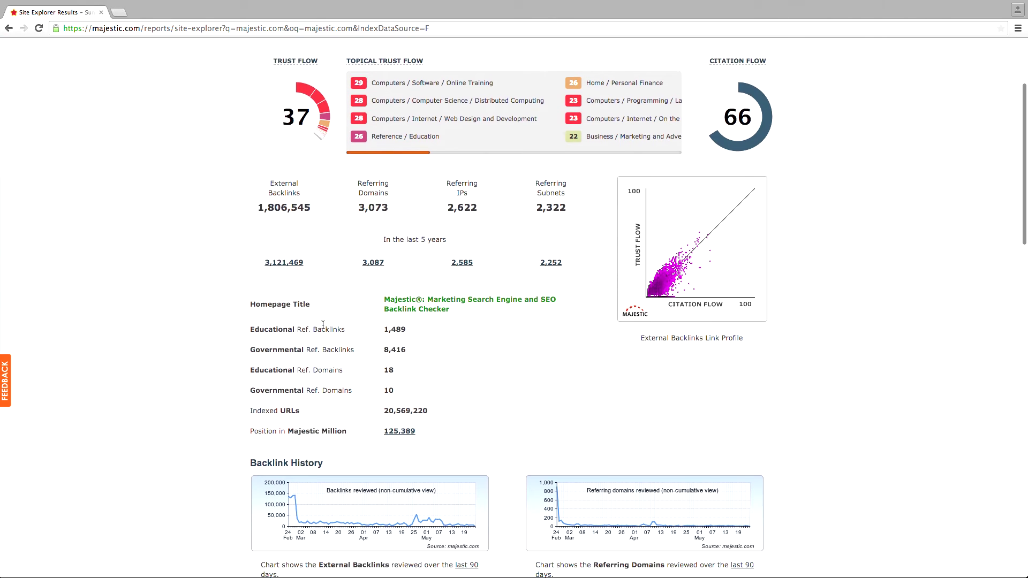
{"action": "scroll", "coordinate": [322, 325], "scroll_direction": "down", "scroll_amount": 2}
{"action": "scroll", "coordinate": [322, 325], "scroll_direction": "down", "scroll_amount": 2}
{"action": "scroll", "coordinate": [322, 325], "scroll_direction": "down", "scroll_amount": 1}
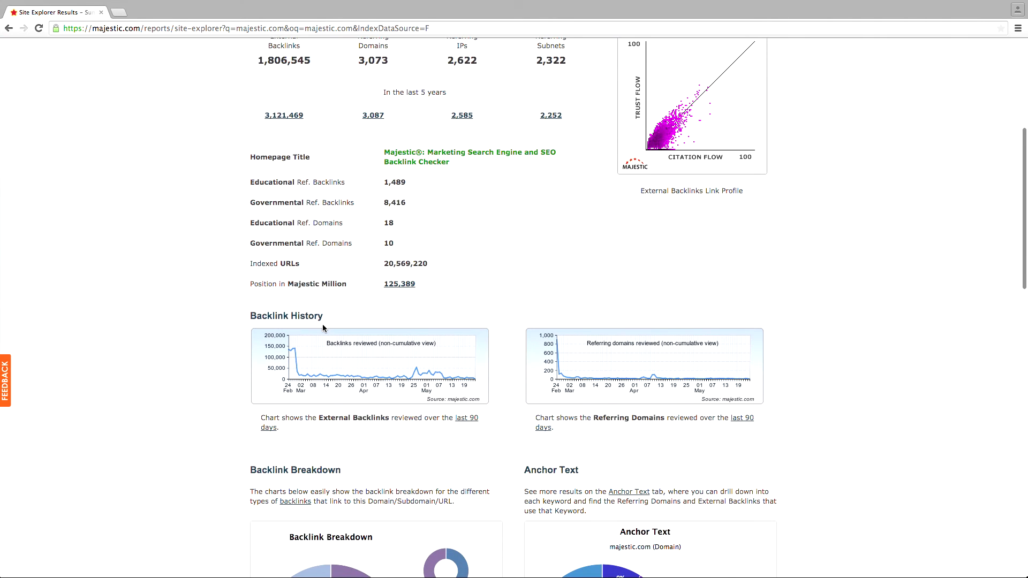
{"action": "scroll", "coordinate": [322, 323], "scroll_direction": "down", "scroll_amount": 2}
{"action": "scroll", "coordinate": [322, 324], "scroll_direction": "down", "scroll_amount": 1}
{"action": "scroll", "coordinate": [321, 324], "scroll_direction": "down", "scroll_amount": 1}
{"action": "scroll", "coordinate": [322, 323], "scroll_direction": "down", "scroll_amount": 1}
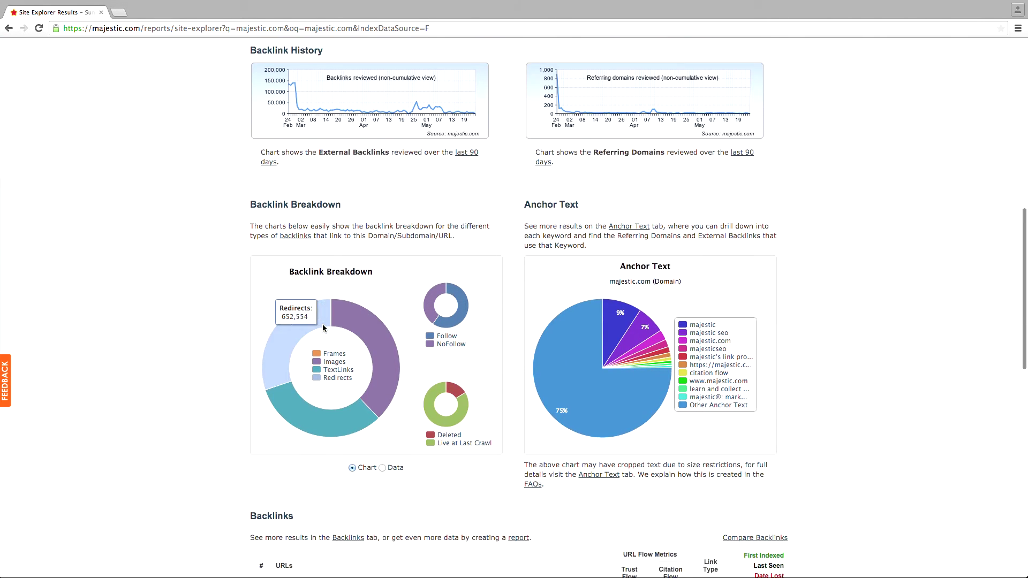
{"action": "scroll", "coordinate": [322, 327], "scroll_direction": "down", "scroll_amount": 1}
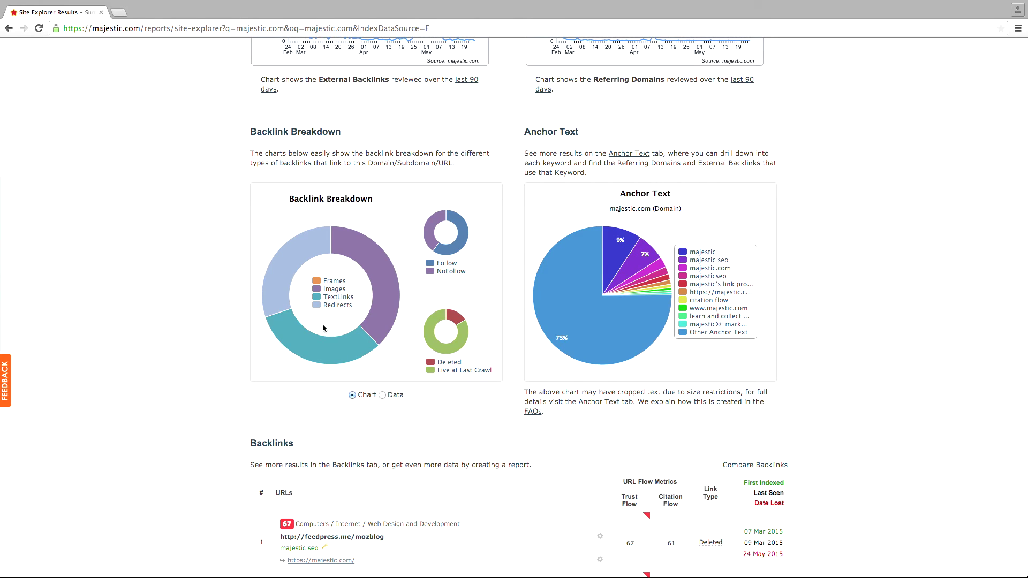
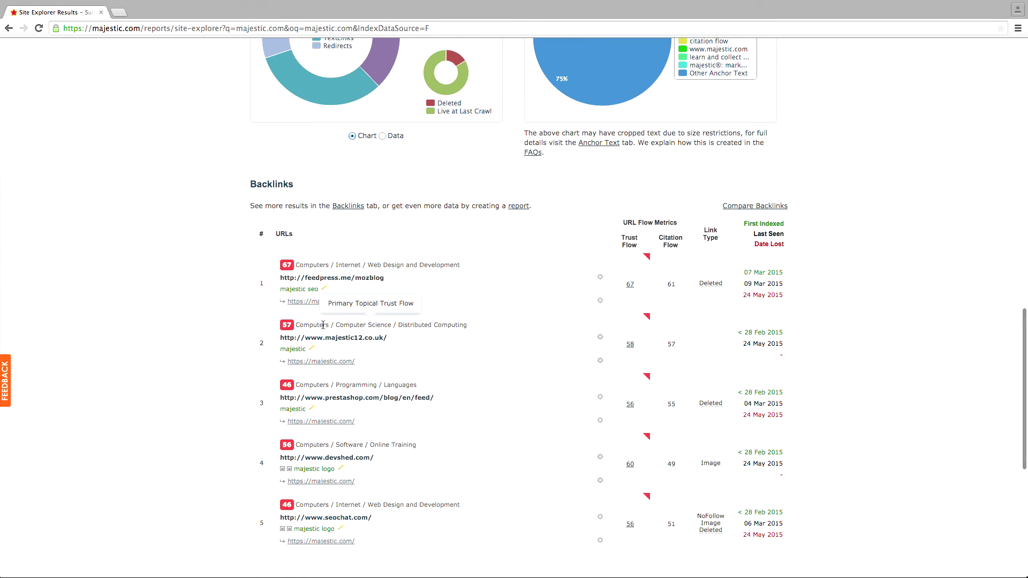
{"action": "scroll", "coordinate": [323, 324], "scroll_direction": "up", "scroll_amount": 3}
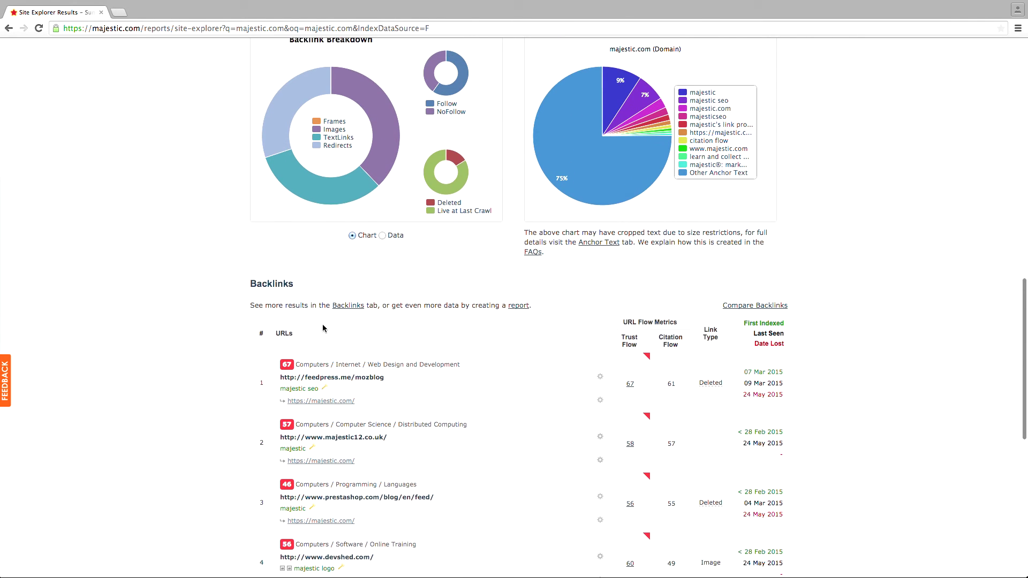
{"action": "scroll", "coordinate": [322, 325], "scroll_direction": "up", "scroll_amount": 3}
{"action": "scroll", "coordinate": [323, 325], "scroll_direction": "up", "scroll_amount": 3}
{"action": "scroll", "coordinate": [323, 325], "scroll_direction": "up", "scroll_amount": 4}
{"action": "scroll", "coordinate": [323, 324], "scroll_direction": "up", "scroll_amount": 3}
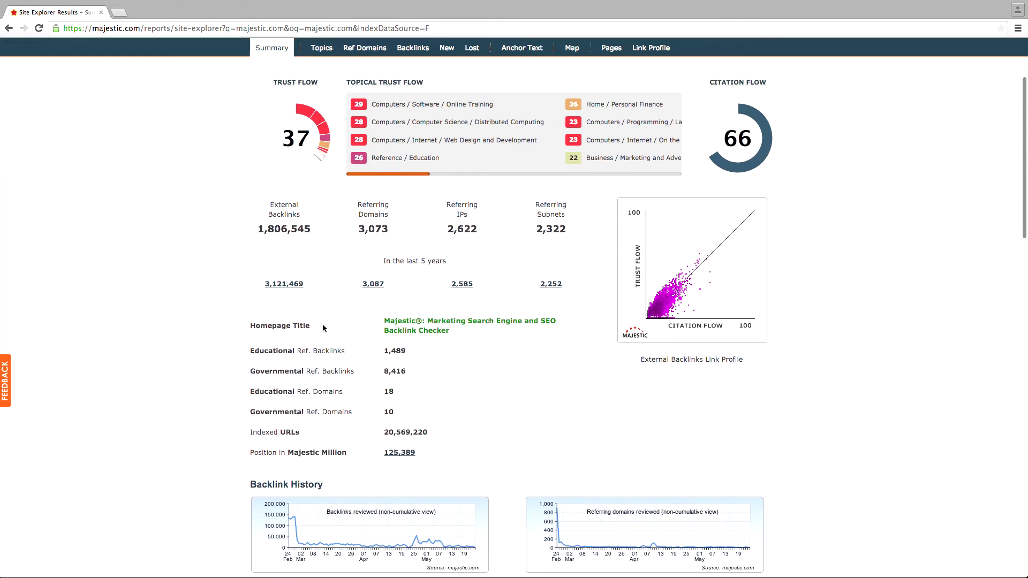
{"action": "scroll", "coordinate": [323, 325], "scroll_direction": "up", "scroll_amount": 3}
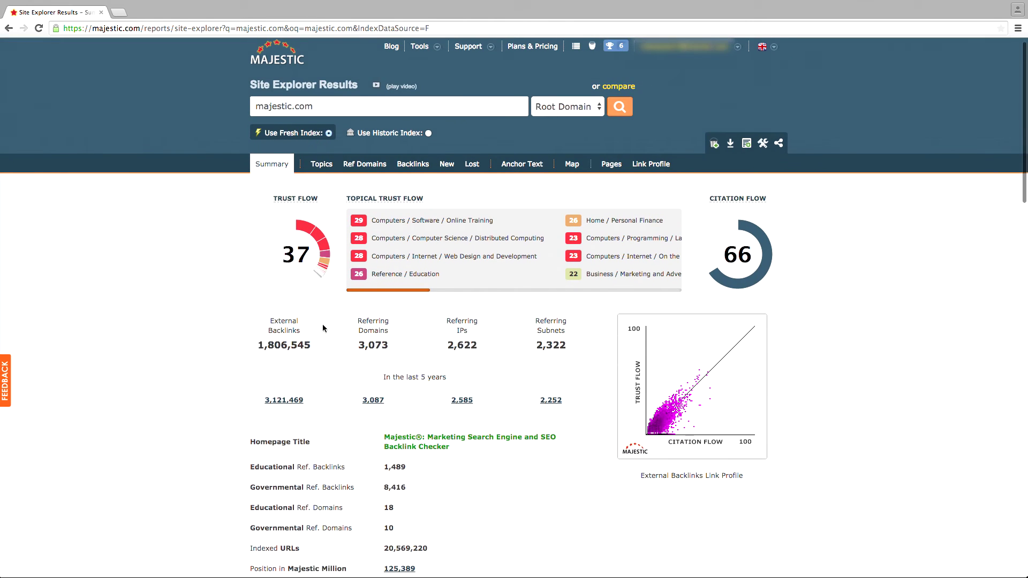
Show the majestic.com Topics report, ranked by topical trust flow with backlink counts.
{"action": "left_click", "coordinate": [321, 164]}
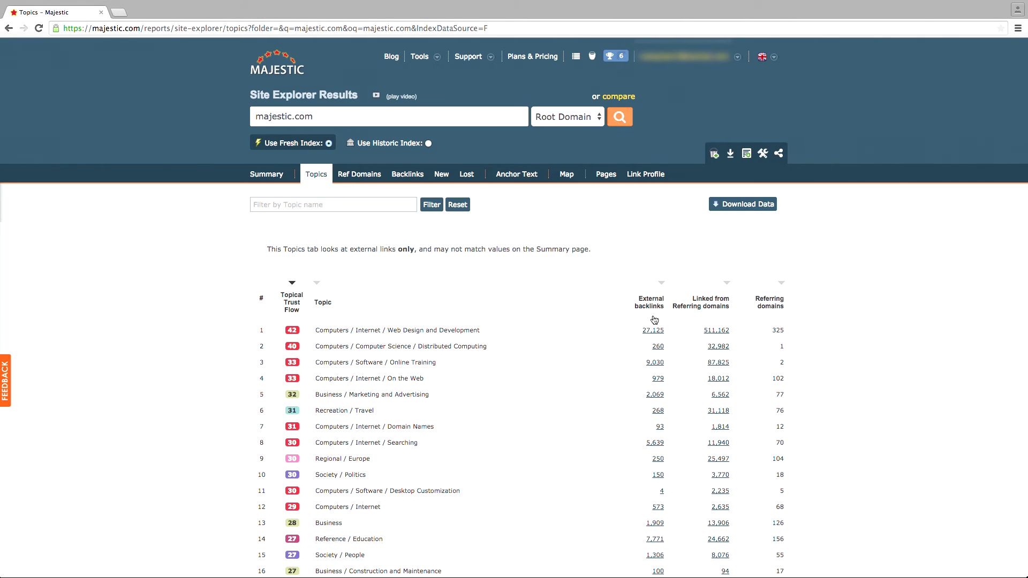
Expand the 27,125 external backlinks for the Web Design and Development topic.
{"action": "left_click", "coordinate": [651, 331]}
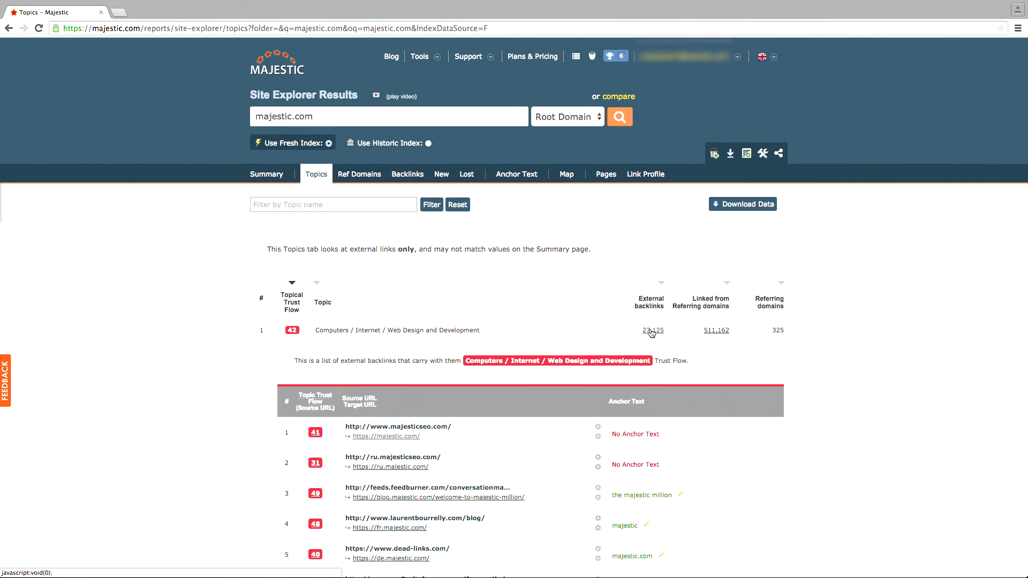
{"action": "scroll", "coordinate": [651, 332], "scroll_direction": "down", "scroll_amount": 3}
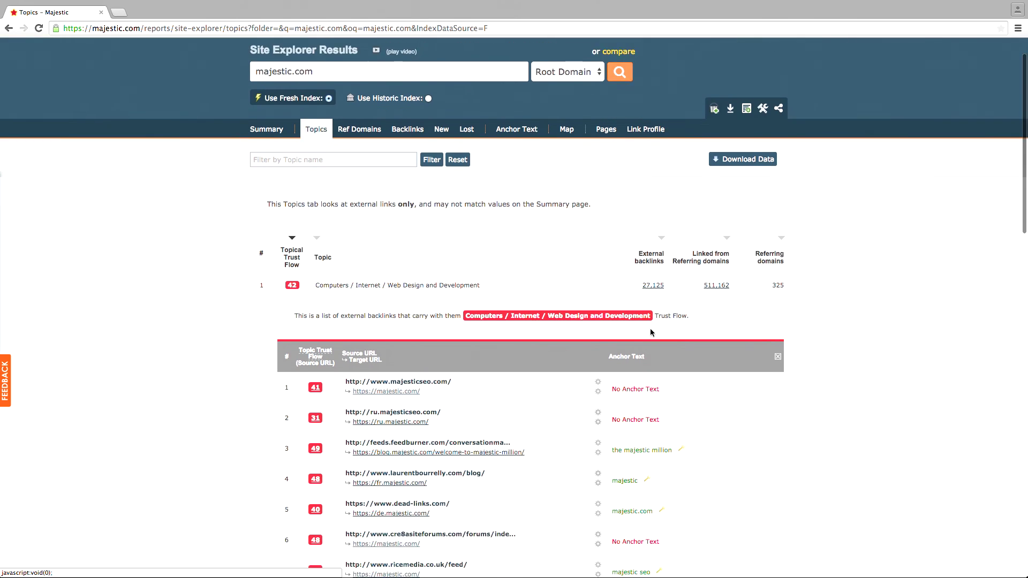
{"action": "scroll", "coordinate": [651, 333], "scroll_direction": "down", "scroll_amount": 3}
{"action": "scroll", "coordinate": [651, 333], "scroll_direction": "down", "scroll_amount": 2}
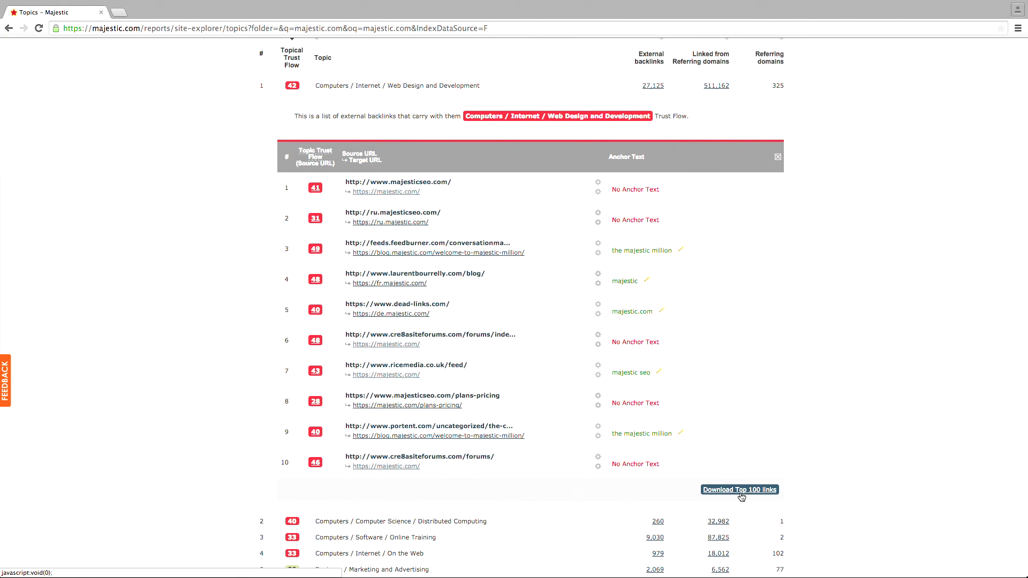
{"action": "scroll", "coordinate": [740, 492], "scroll_direction": "up", "scroll_amount": 2}
{"action": "scroll", "coordinate": [740, 492], "scroll_direction": "up", "scroll_amount": 2}
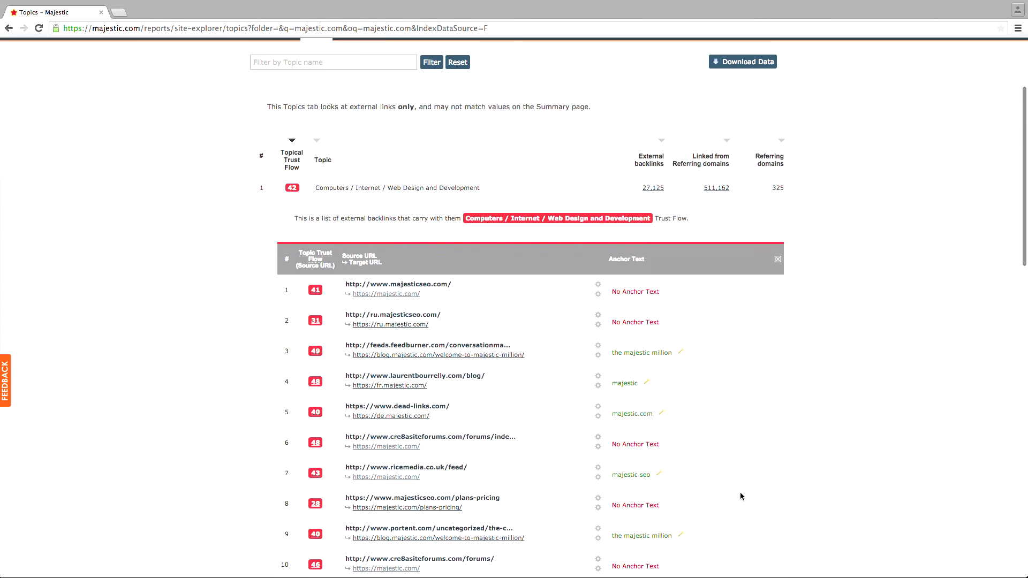
{"action": "scroll", "coordinate": [740, 492], "scroll_direction": "up", "scroll_amount": 2}
Swap to the topic's 511,162 referring-domain backlinks, review them, then collapse the list.
{"action": "left_click", "coordinate": [654, 261]}
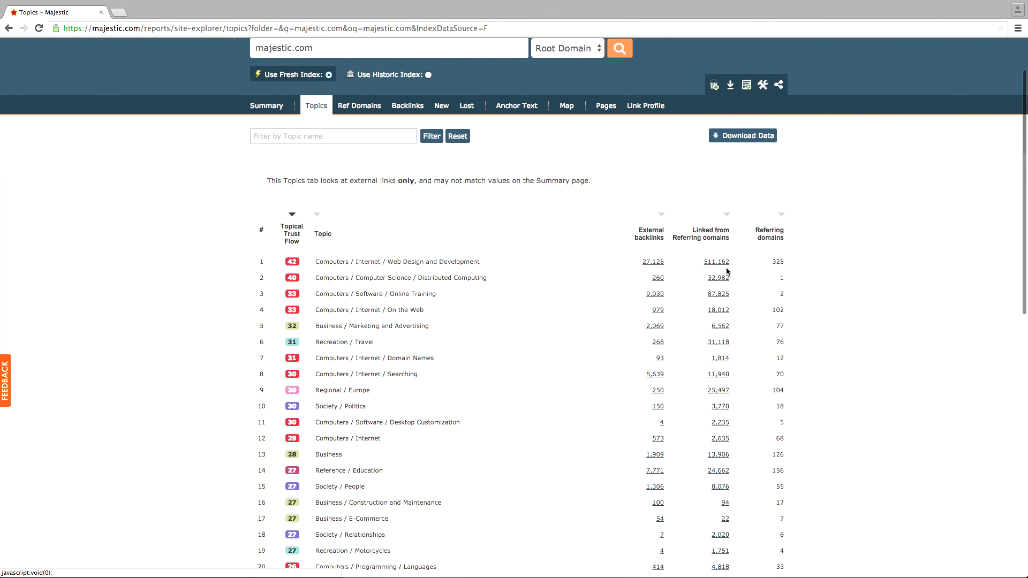
{"action": "left_click", "coordinate": [717, 262]}
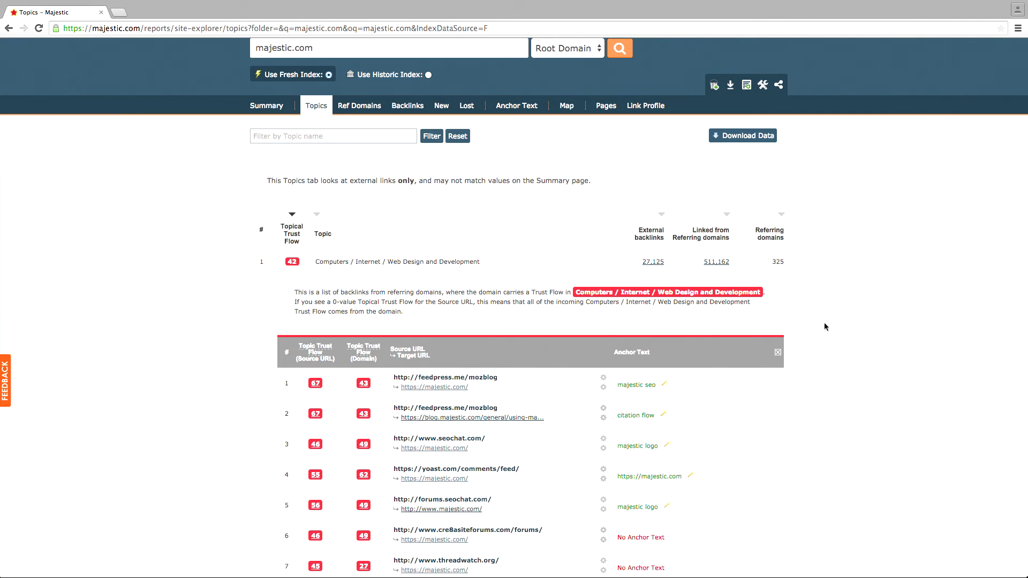
{"action": "scroll", "coordinate": [824, 334], "scroll_direction": "down", "scroll_amount": 4}
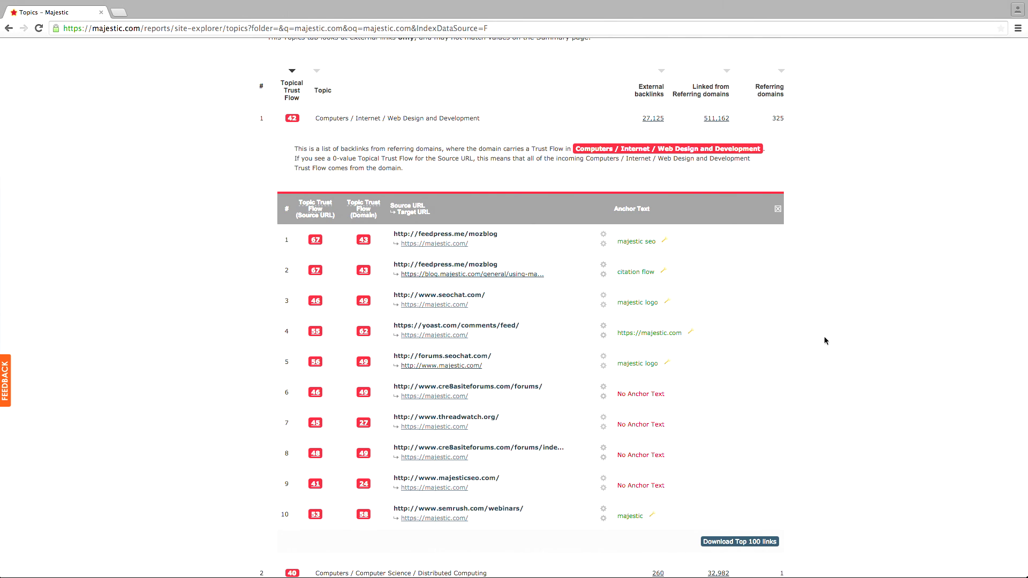
{"action": "left_click", "coordinate": [716, 118]}
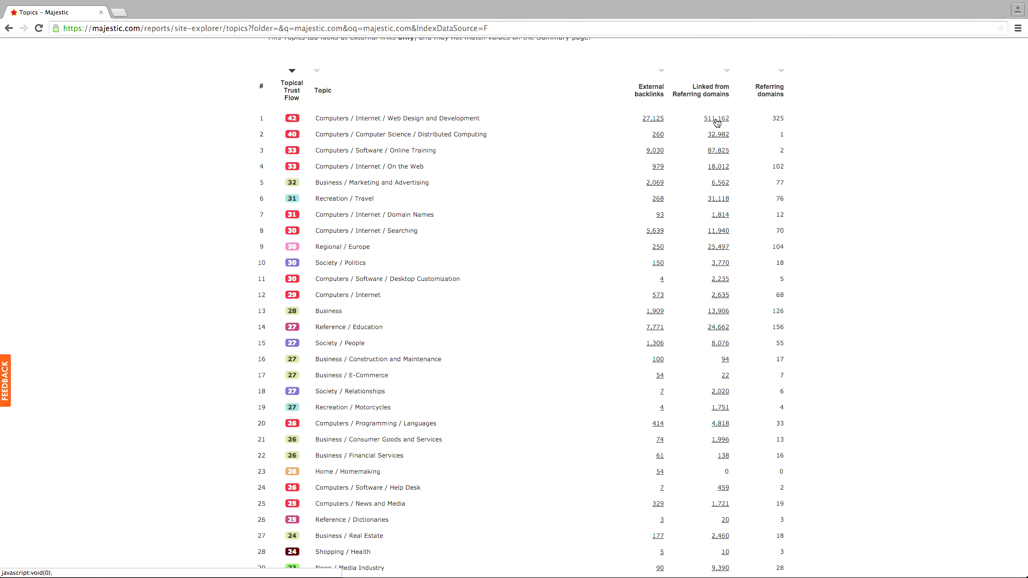
{"action": "scroll", "coordinate": [907, 226], "scroll_direction": "up", "scroll_amount": 5}
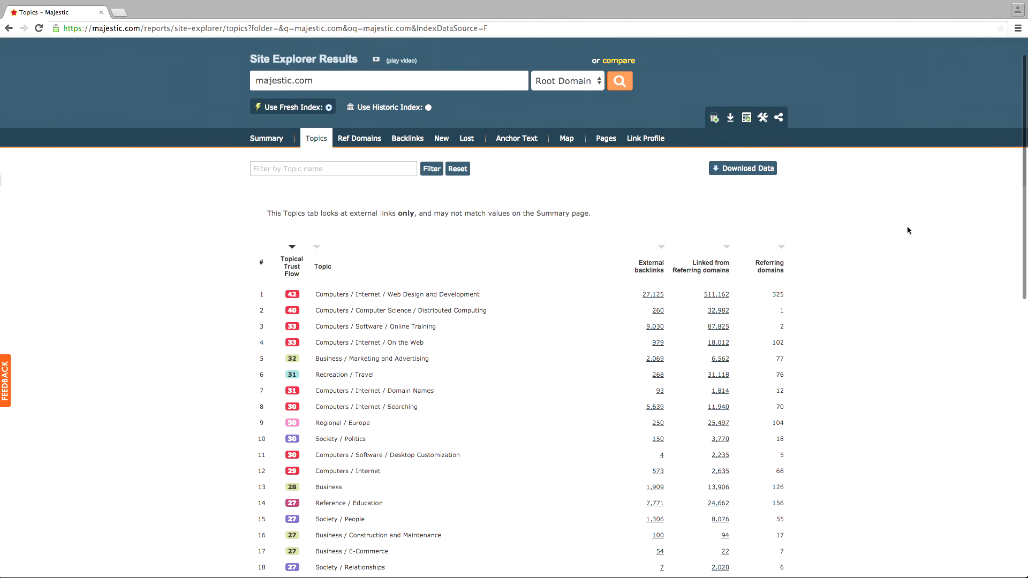